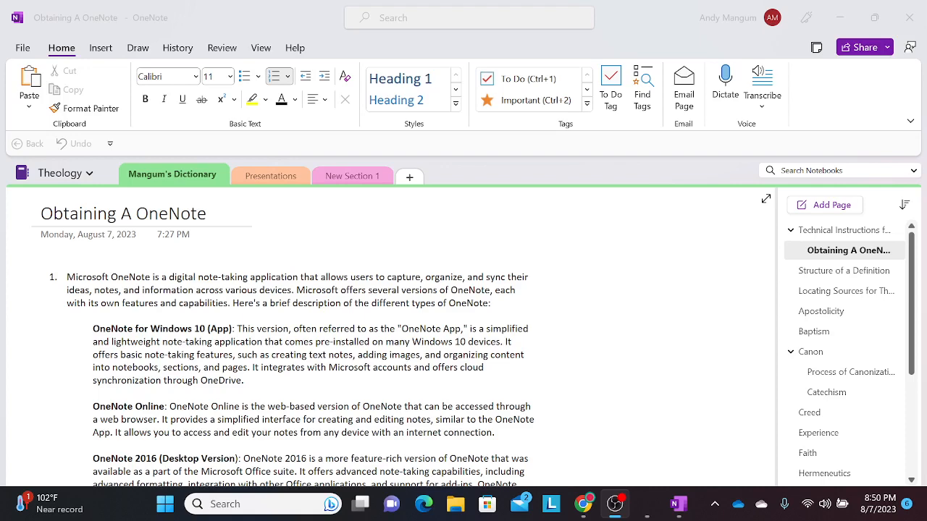
# Bring the OneNote for Windows 10 window forward, then switch back to desktop OneNote
pyautogui.click(640, 509)
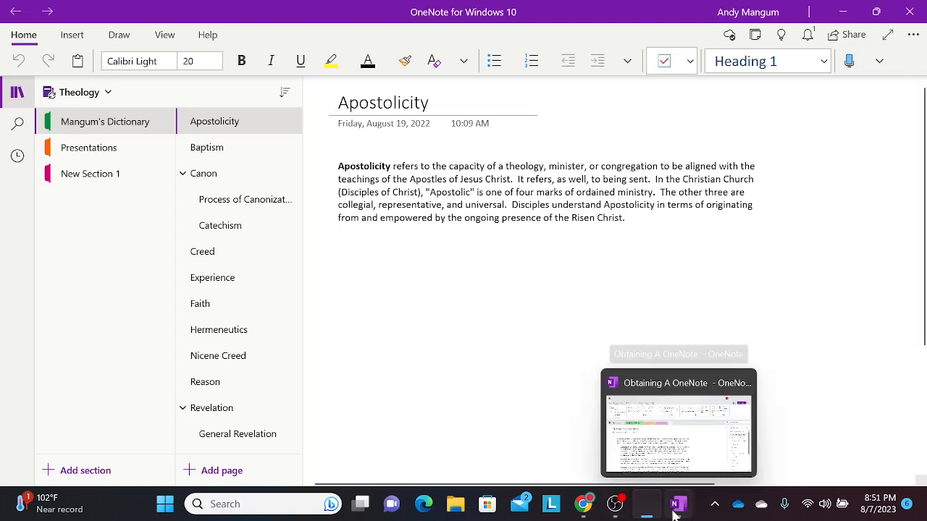
pyautogui.moveTo(648, 514)
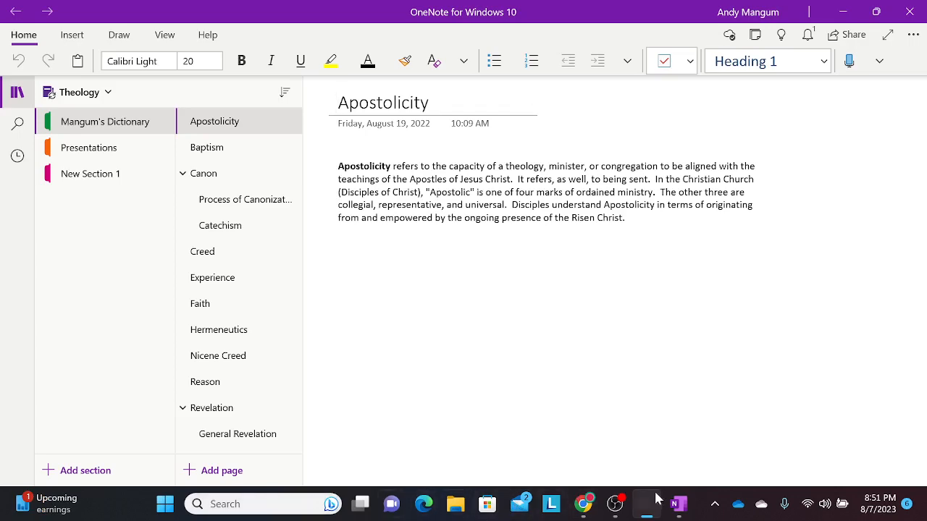
pyautogui.click(677, 504)
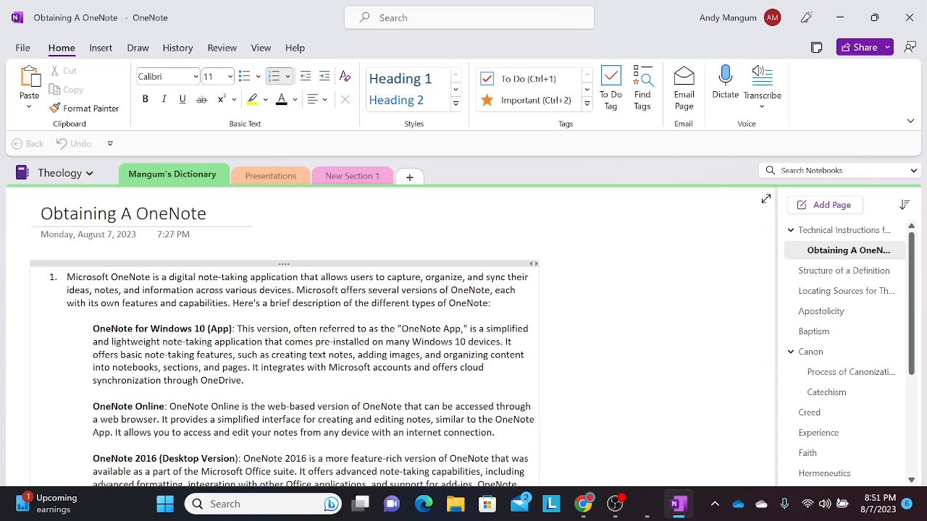
pyautogui.scroll(-6, 284, 337)
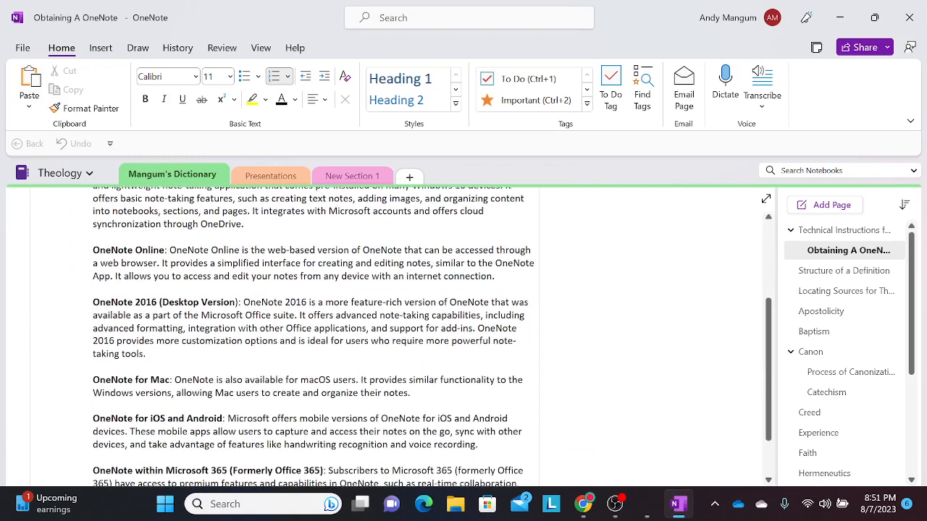
pyautogui.scroll(3, 284, 336)
pyautogui.scroll(2, 284, 337)
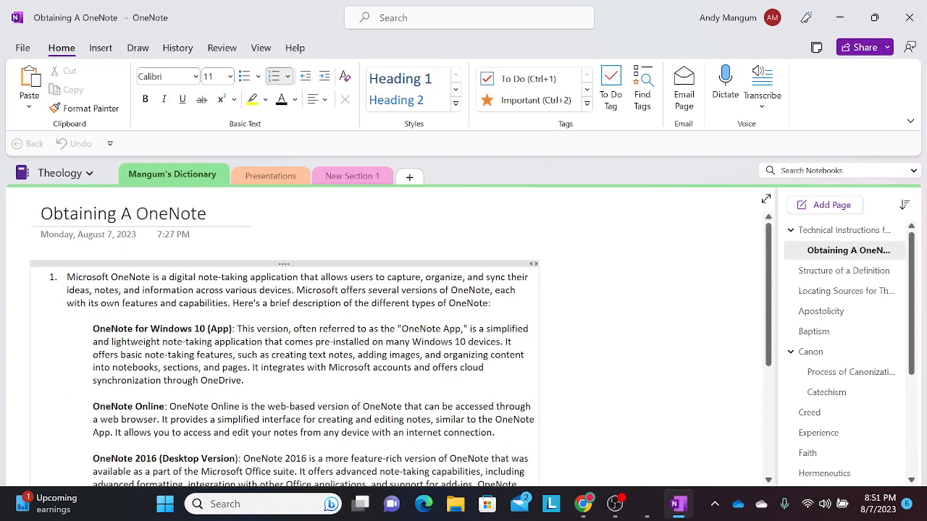
pyautogui.click(581, 509)
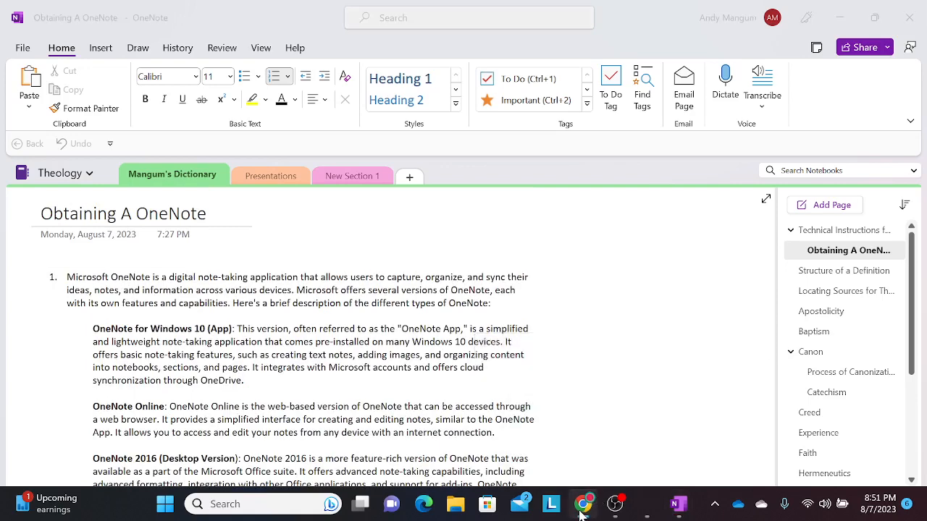
# Maximize Outlook on the web and launch OneNote from the app launcher
pyautogui.moveTo(926, 90); pyautogui.dragTo(482, 3)
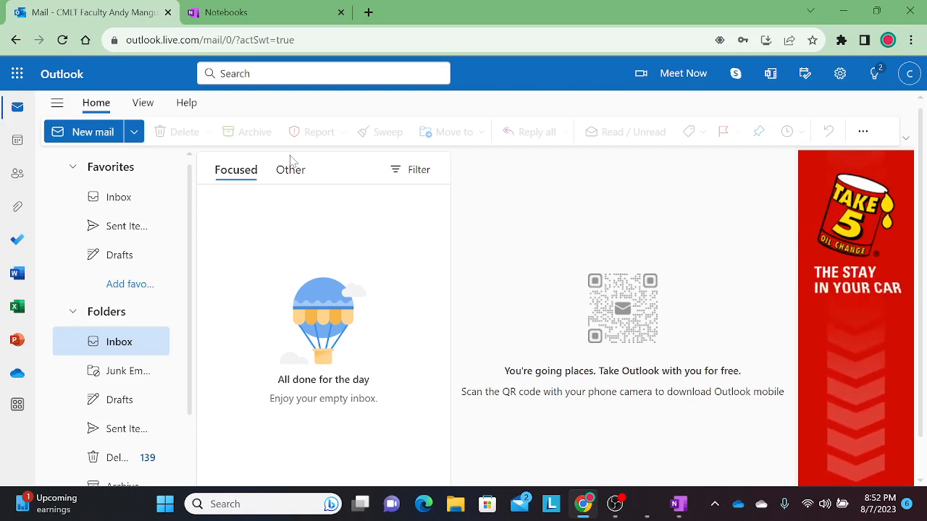
pyautogui.click(16, 75)
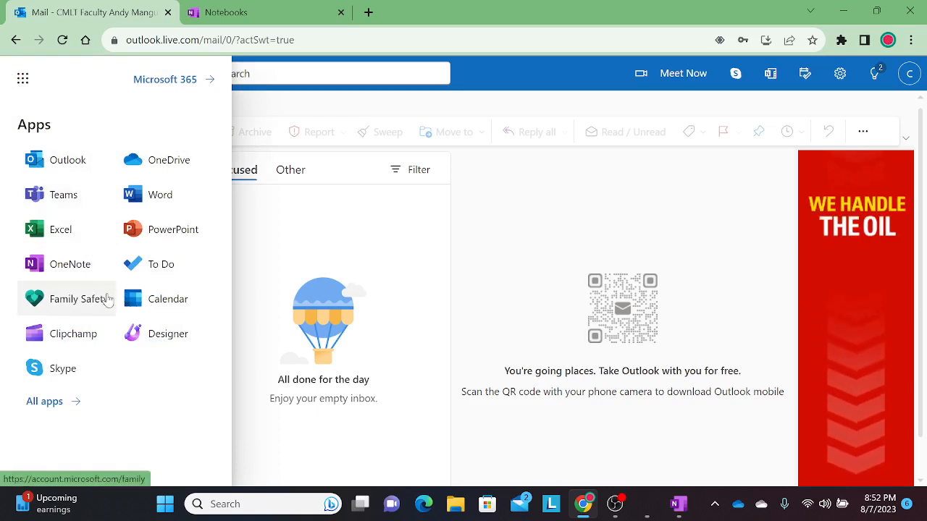
pyautogui.click(93, 265)
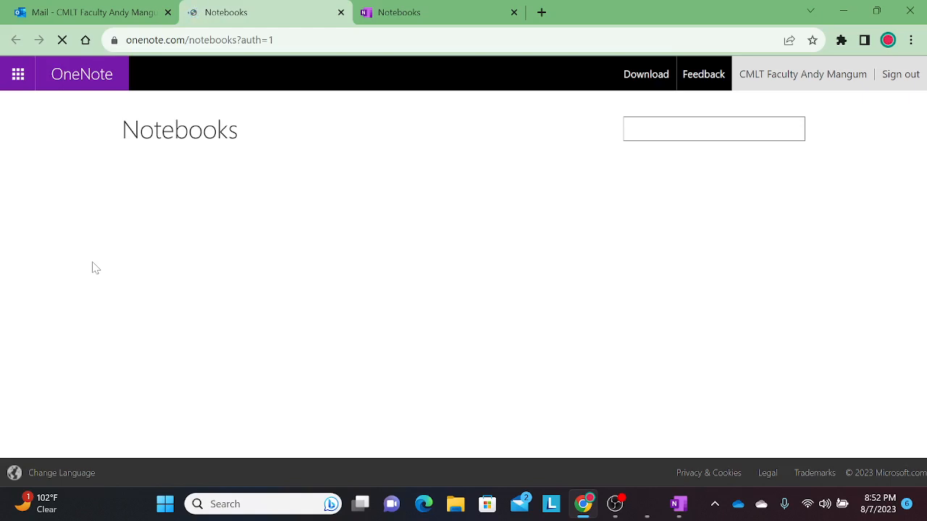
# Keep the loaded Notebooks tab, close the duplicate, and start a new notebook
pyautogui.click(449, 13)
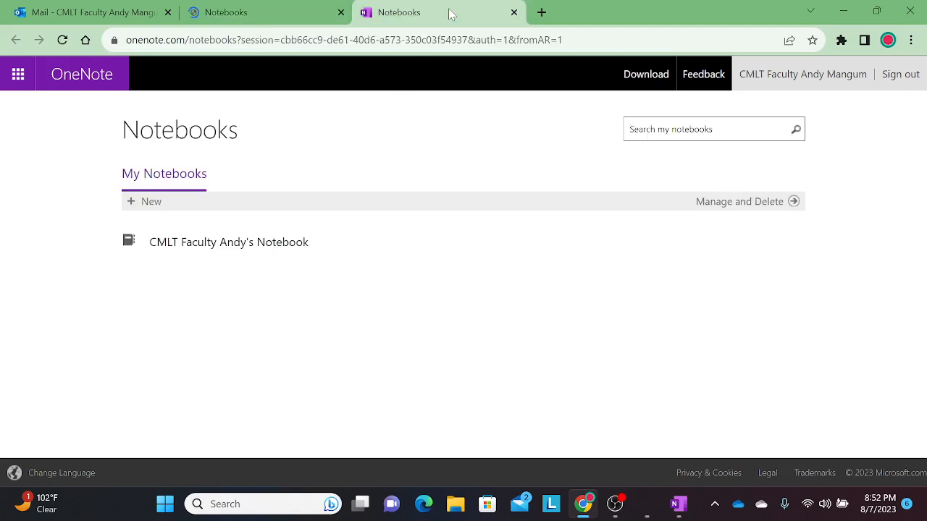
pyautogui.click(339, 13)
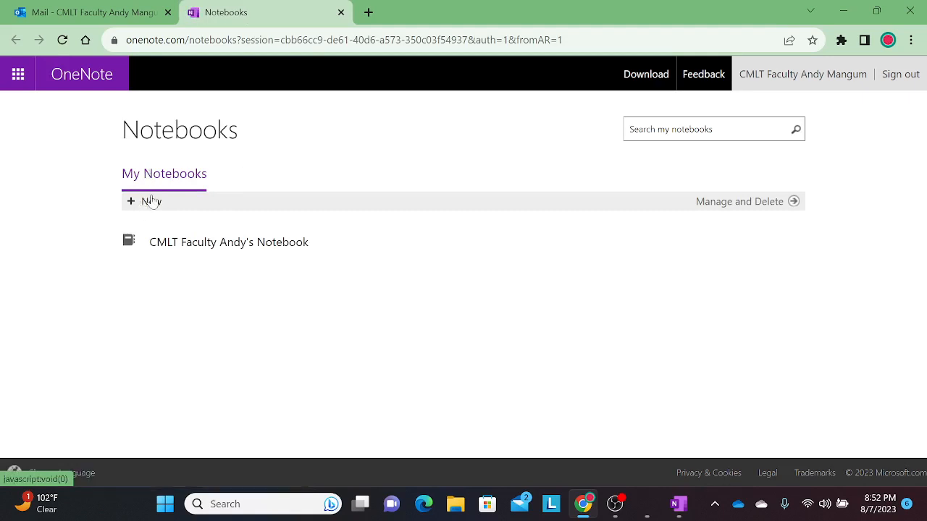
pyautogui.click(150, 206)
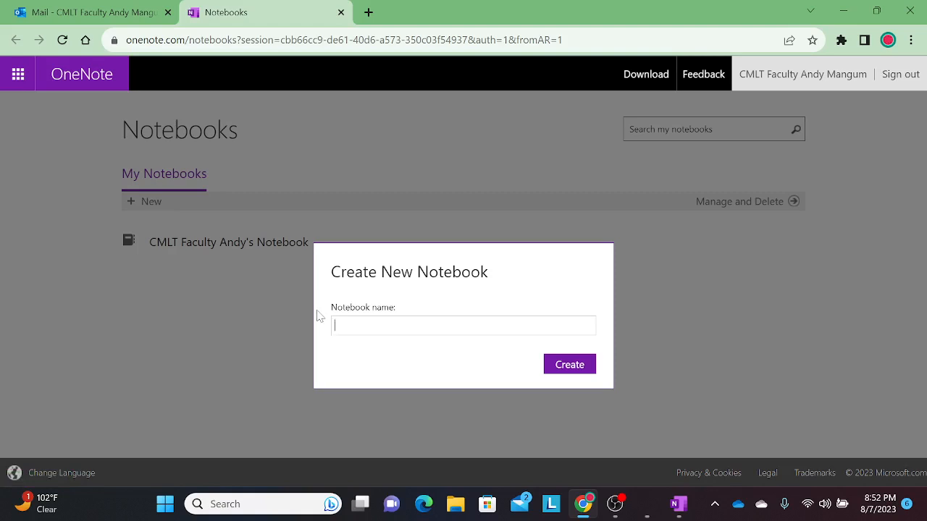
# Name the notebook 'LastName Theological Dictionary' and create it
pyautogui.write('LastName Theological Dictiona')
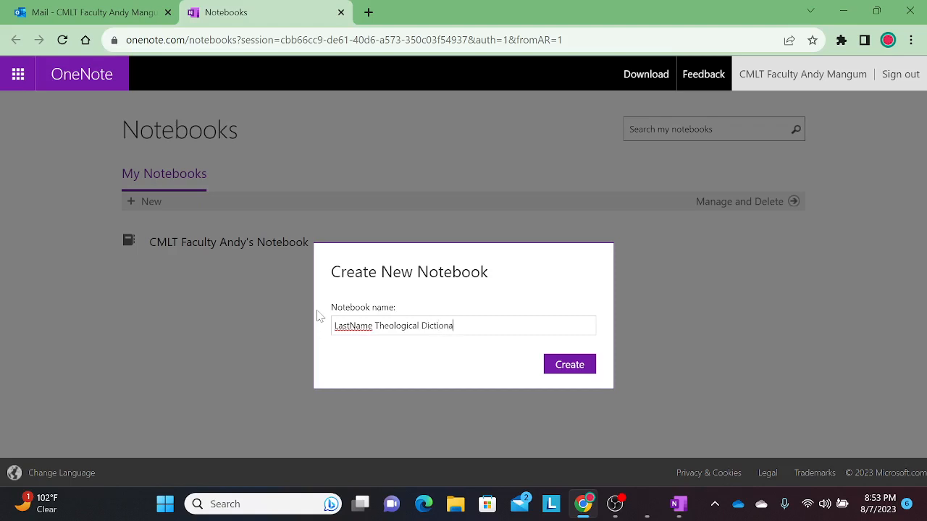
pyautogui.write('ry')
pyautogui.click(584, 365)
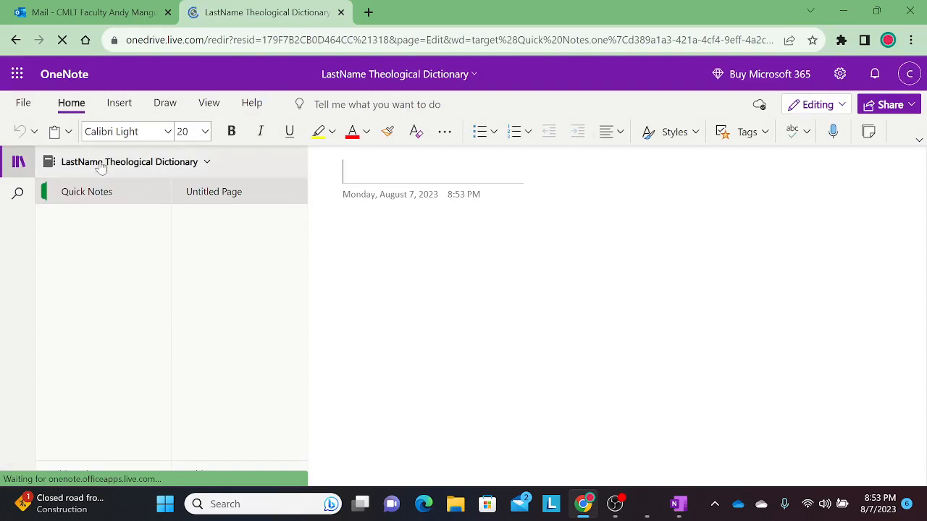
# Open LastName Theological Dictionary's OneDrive folder in a new tab, dismiss the upgrade offer
pyautogui.click(206, 163)
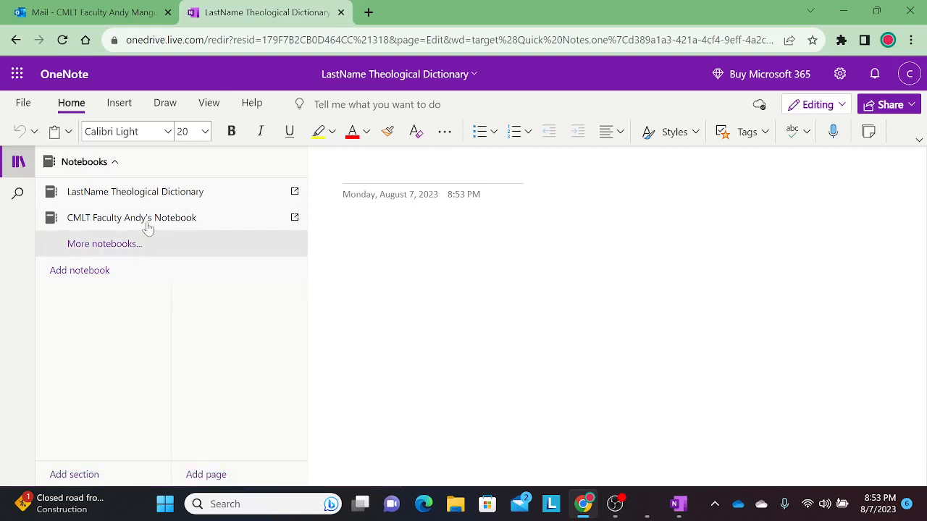
pyautogui.click(124, 193)
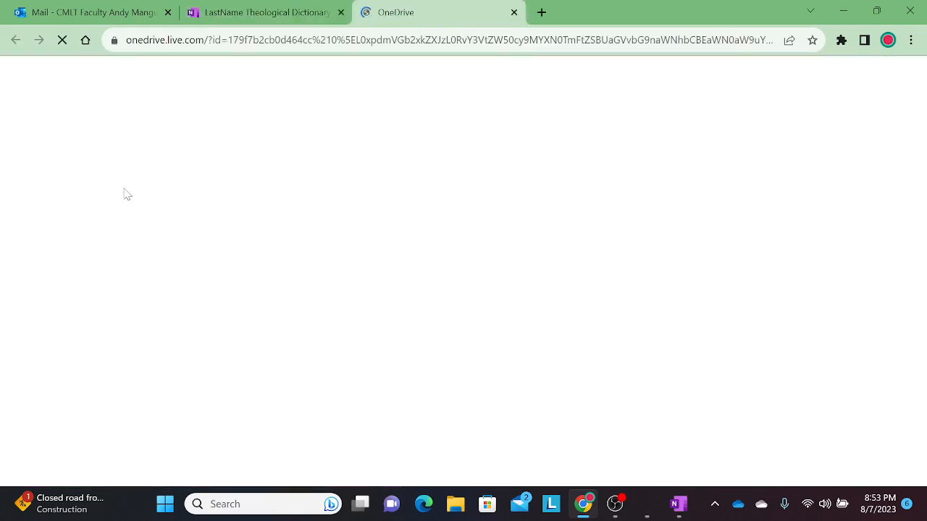
pyautogui.click(267, 12)
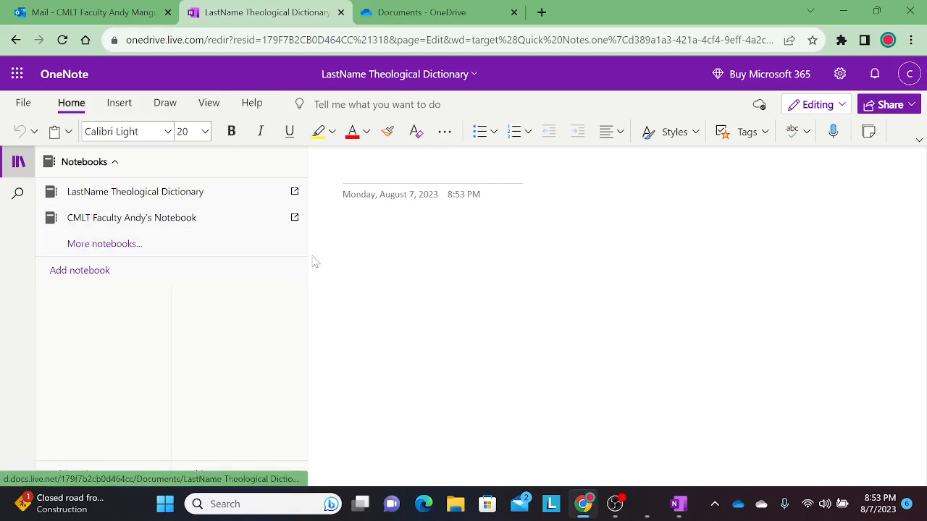
pyautogui.click(225, 198)
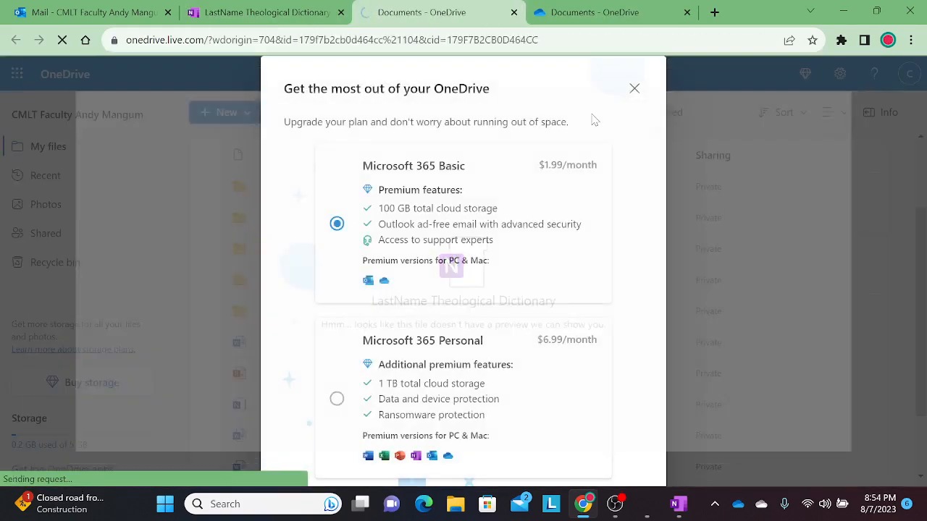
pyautogui.click(634, 88)
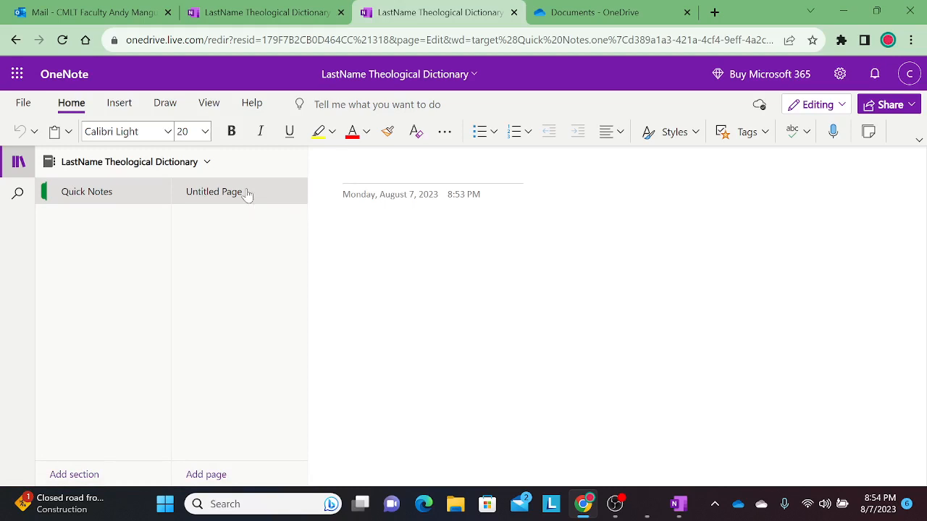
# Add a new section named 'Terms' to the notebook
pyautogui.click(82, 475)
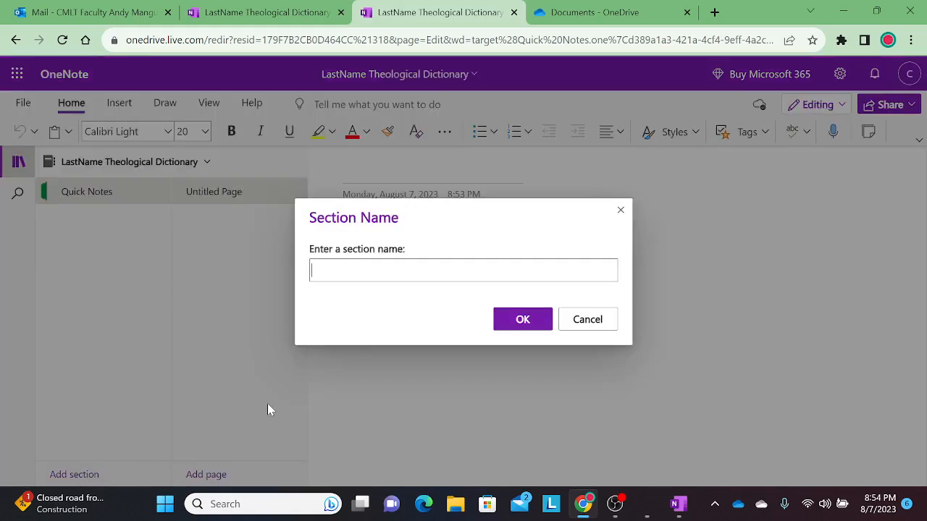
pyautogui.write(';T')
pyautogui.press('BackSpace')
pyautogui.press('BackSpace')
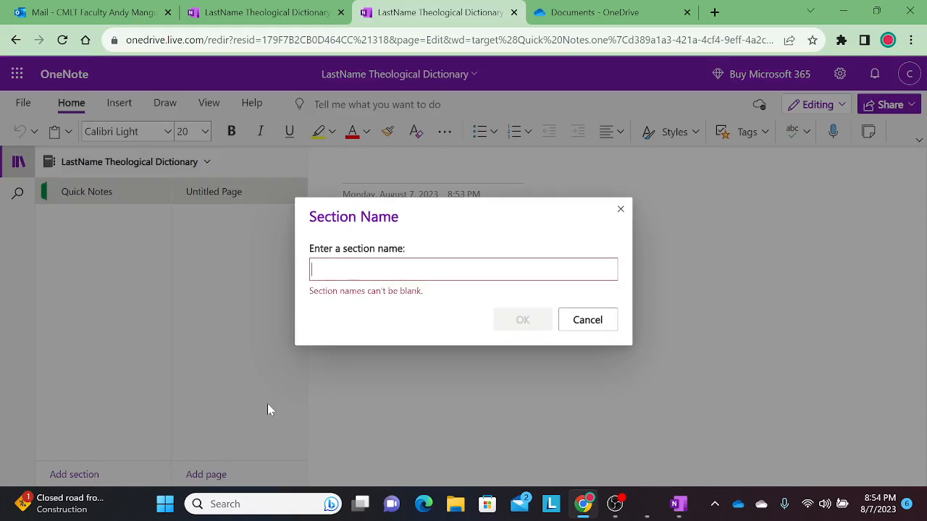
pyautogui.write('Terms')
pyautogui.press('Return')
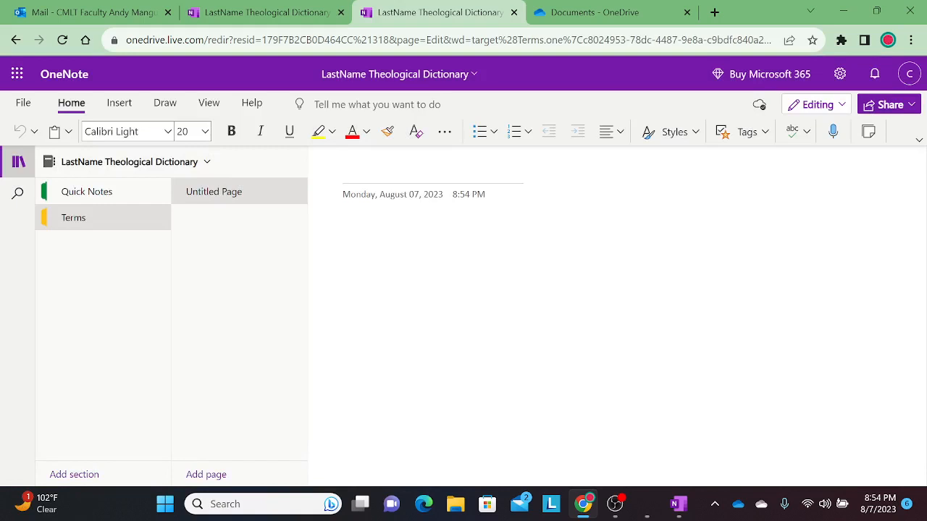
# Title the first Terms page 'Trinity' and add another blank page
pyautogui.write('Trinity')
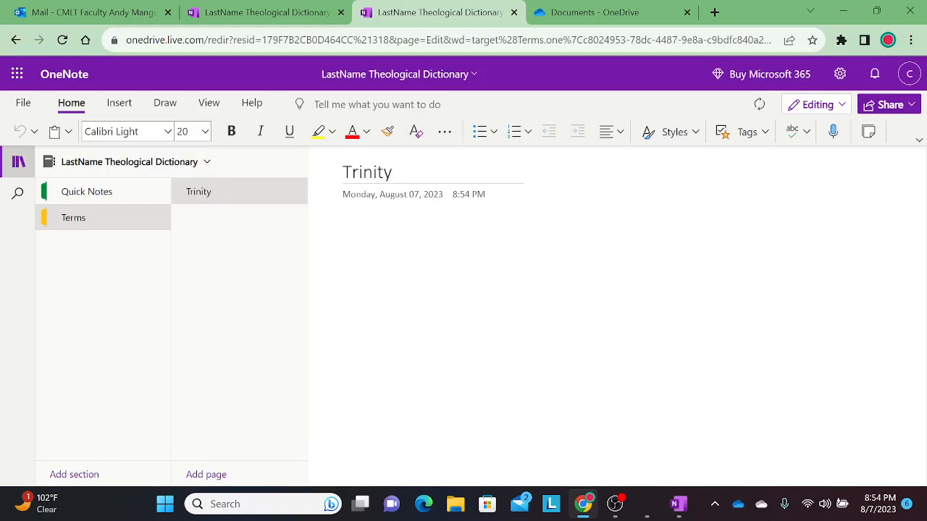
pyautogui.press('Return')
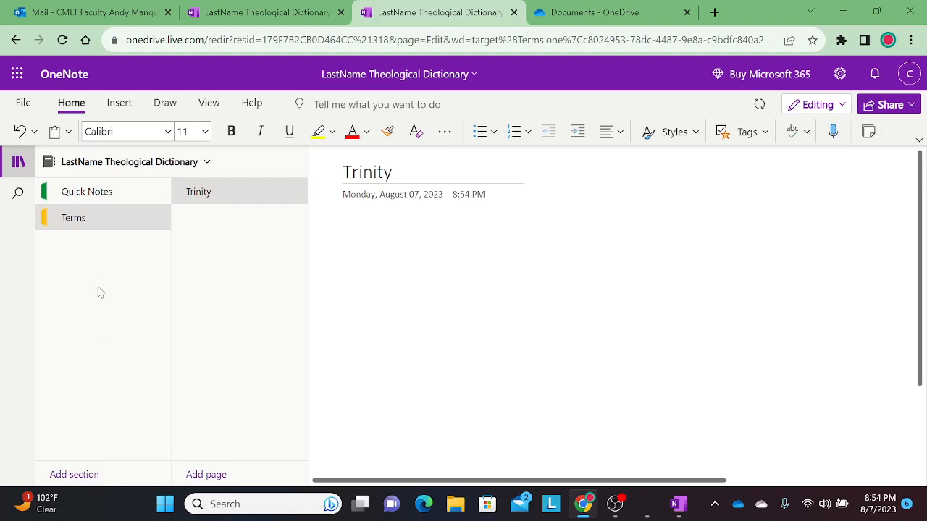
pyautogui.click(205, 476)
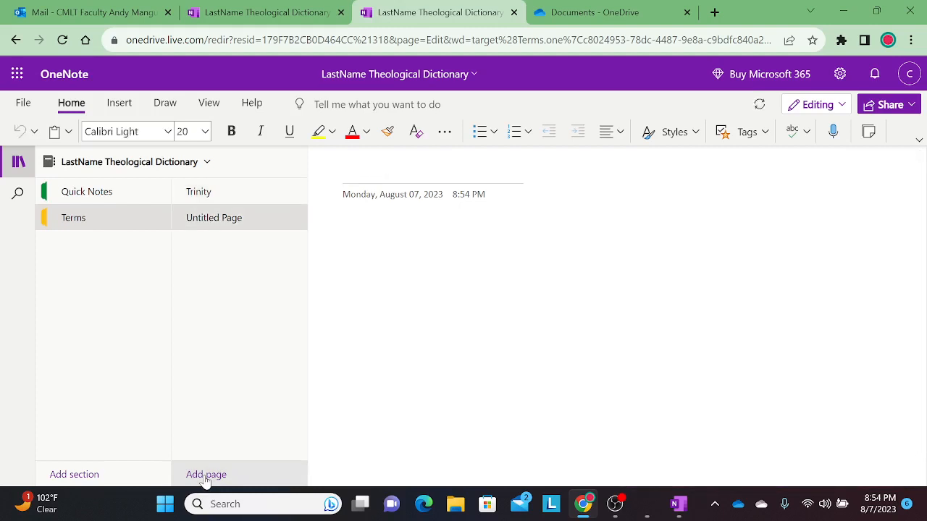
# Title the new page 'Creator' and add a second page titled 'Salvation'
pyautogui.write('Creator')
pyautogui.press('Return')
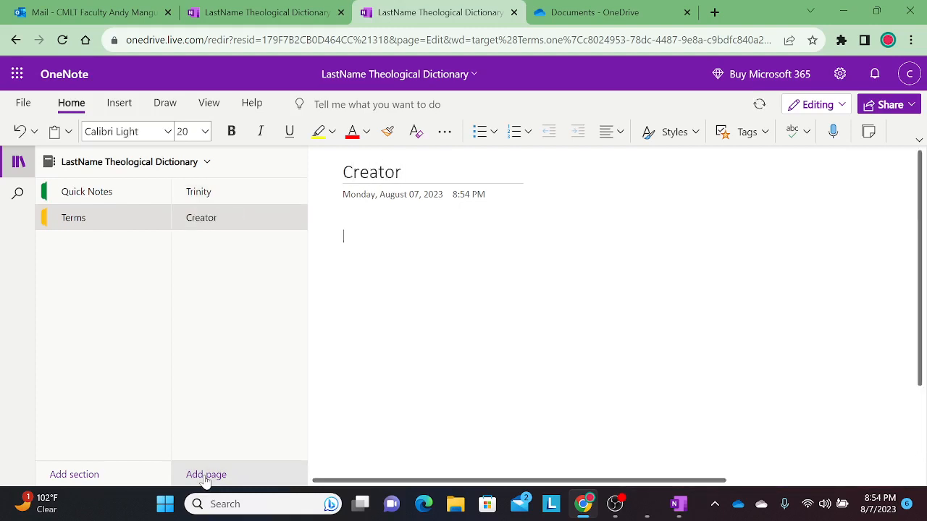
pyautogui.click(206, 475)
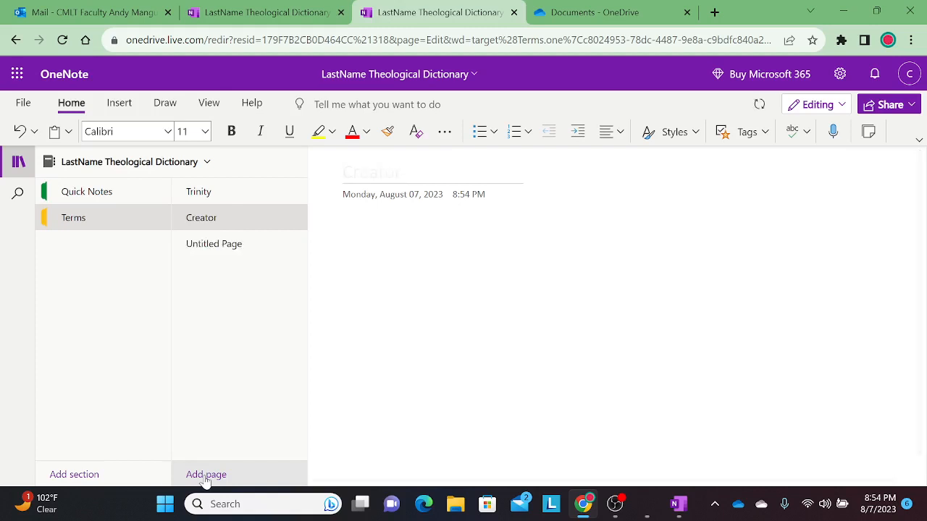
pyautogui.write('S')
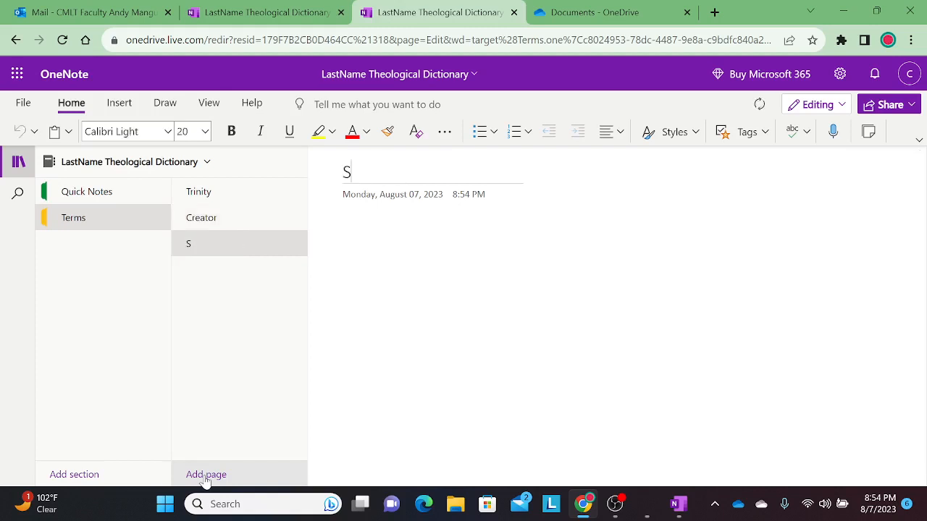
pyautogui.write('alvation')
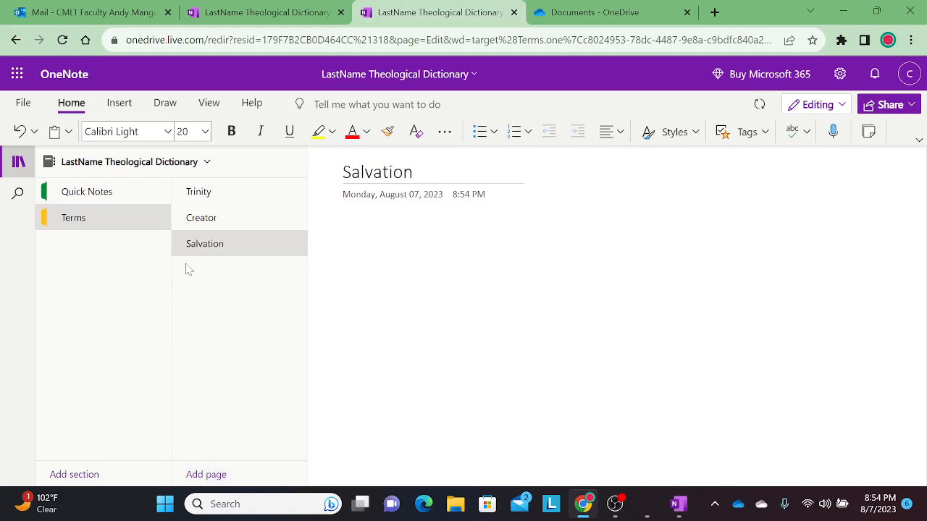
# Move the Trinity page below Salvation so pages sit alphabetically
pyautogui.click(200, 196)
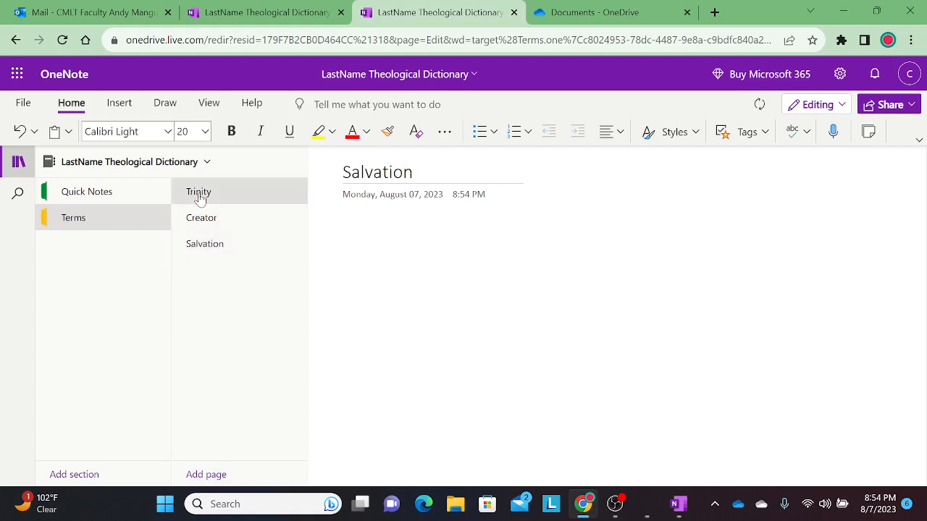
pyautogui.moveTo(201, 197); pyautogui.dragTo(202, 266)
pyautogui.moveTo(201, 196); pyautogui.dragTo(201, 248)
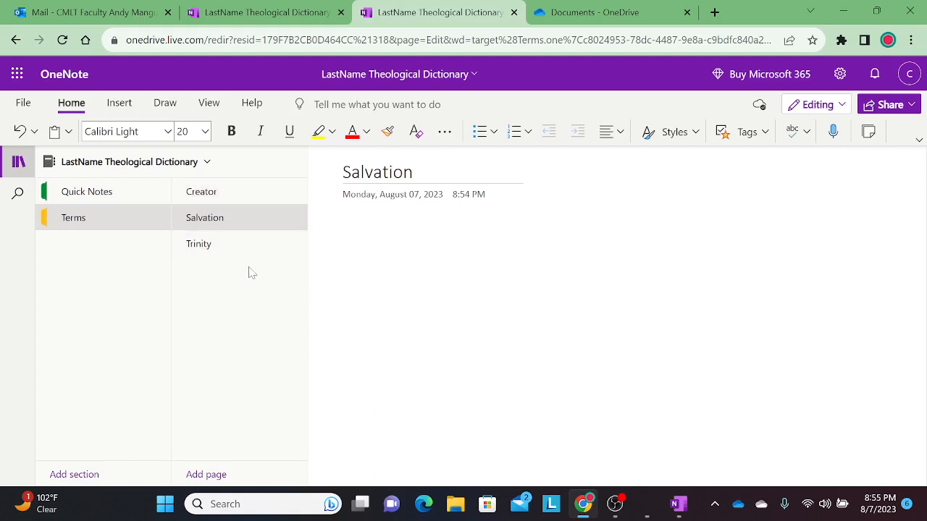
pyautogui.click(344, 237)
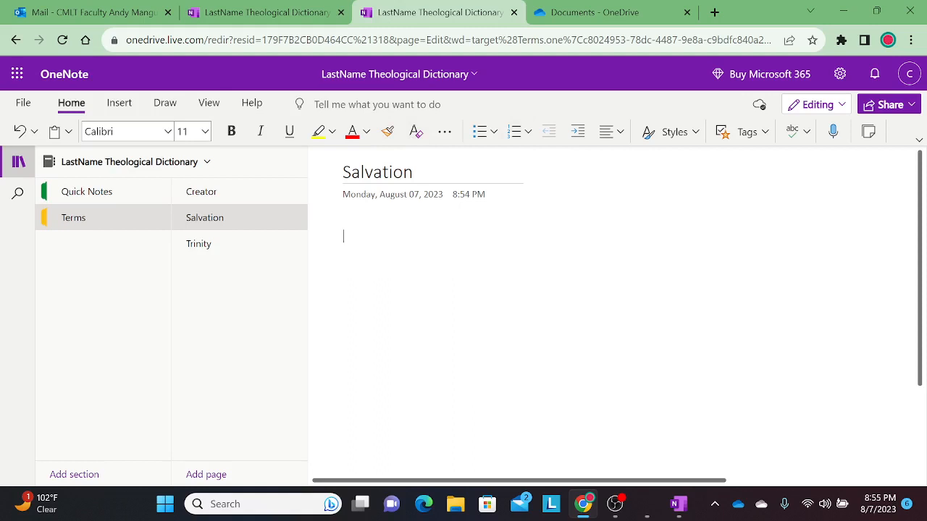
# Share the entire notebook, sending an editable link to the recipient's e-mail address
pyautogui.click(891, 108)
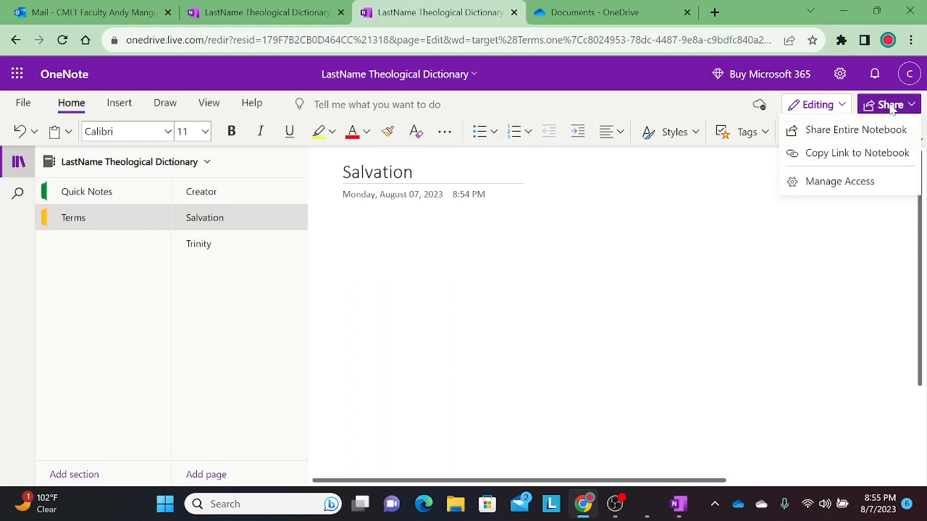
pyautogui.click(885, 131)
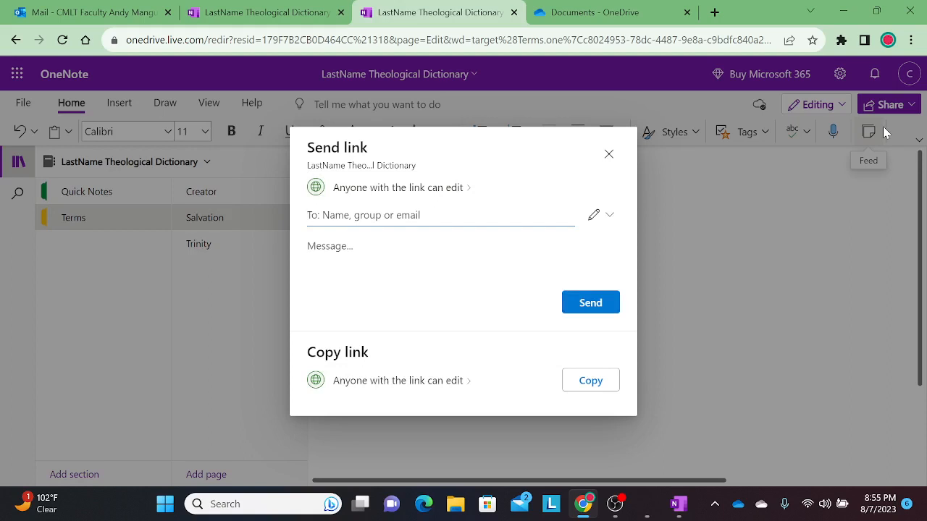
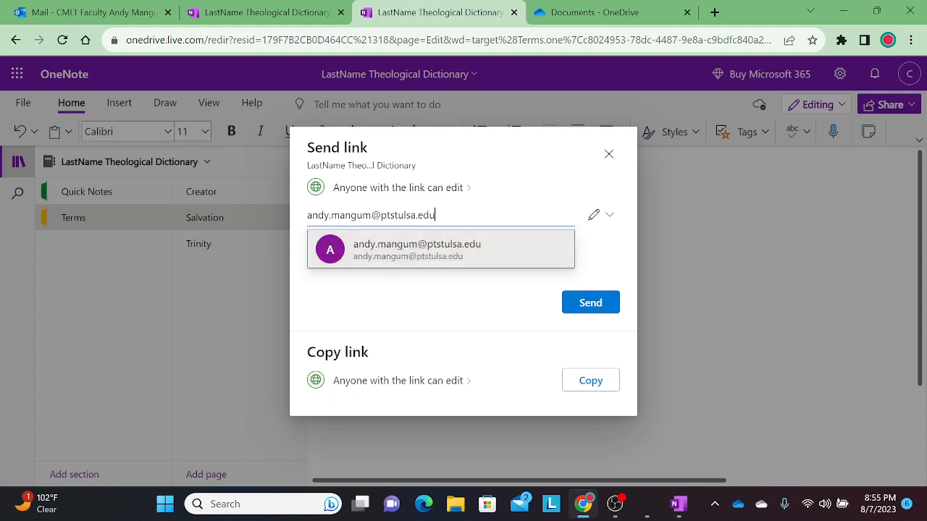
pyautogui.click(366, 245)
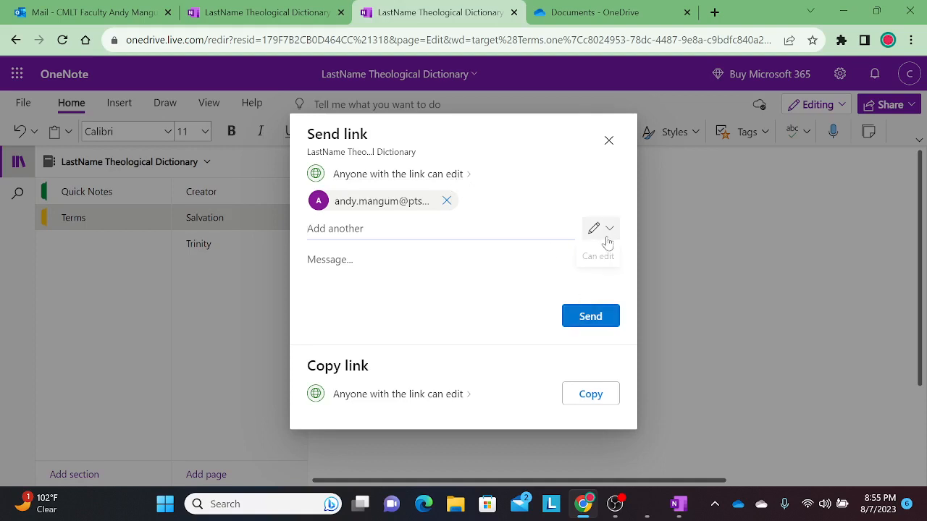
pyautogui.click(599, 318)
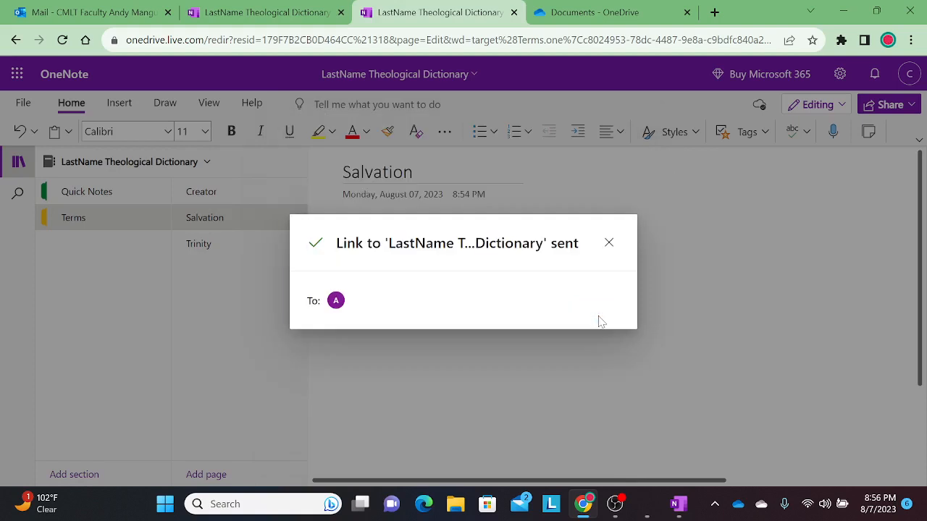